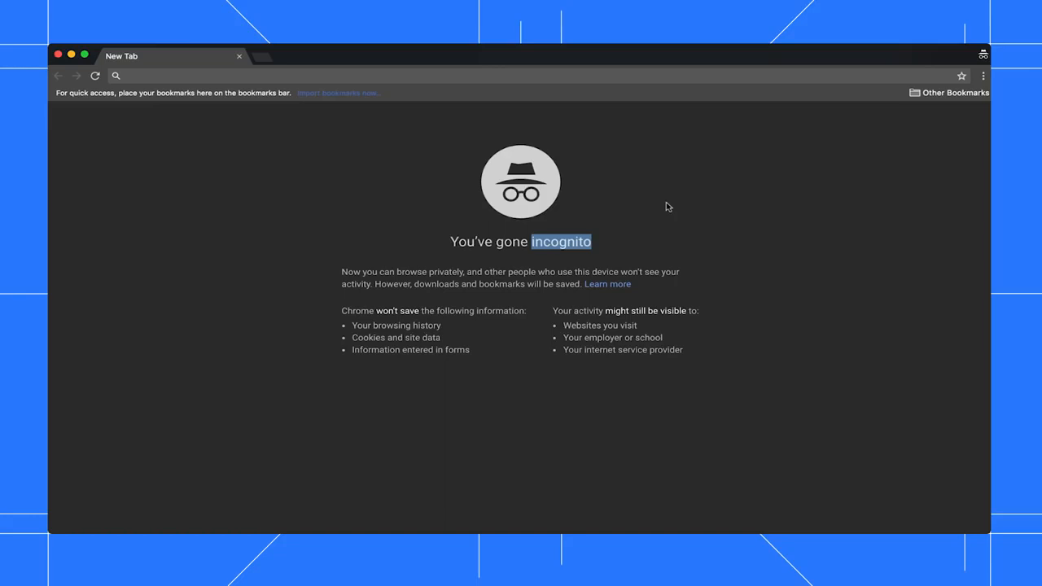
# Step: Open chrome://version and highlight the installed Google Chrome version
pyautogui.click(386, 77)
pyautogui.write('chro')
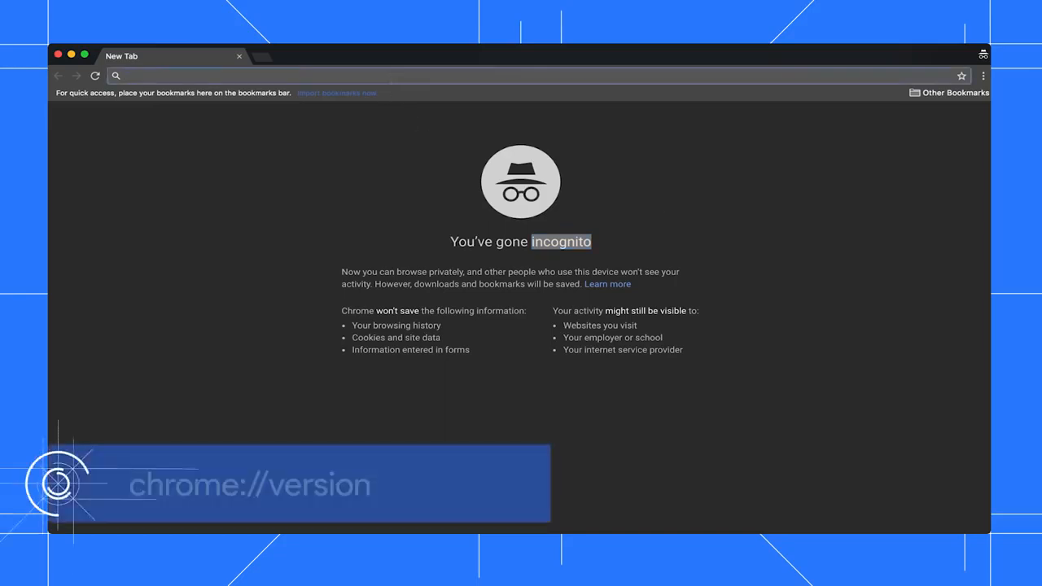
pyautogui.write('me://version')
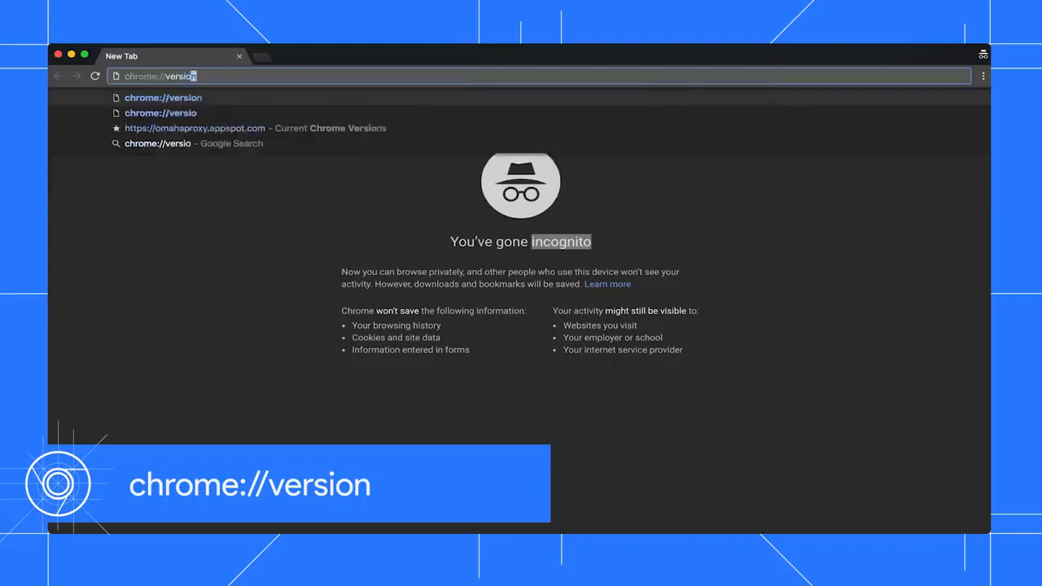
pyautogui.press('Return')
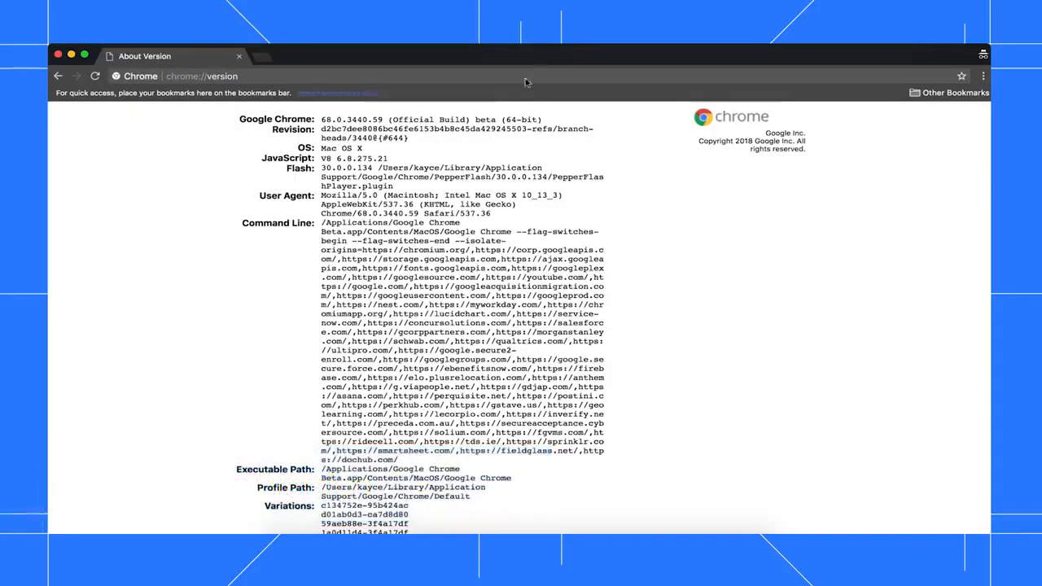
pyautogui.moveTo(553, 120); pyautogui.dragTo(322, 120)
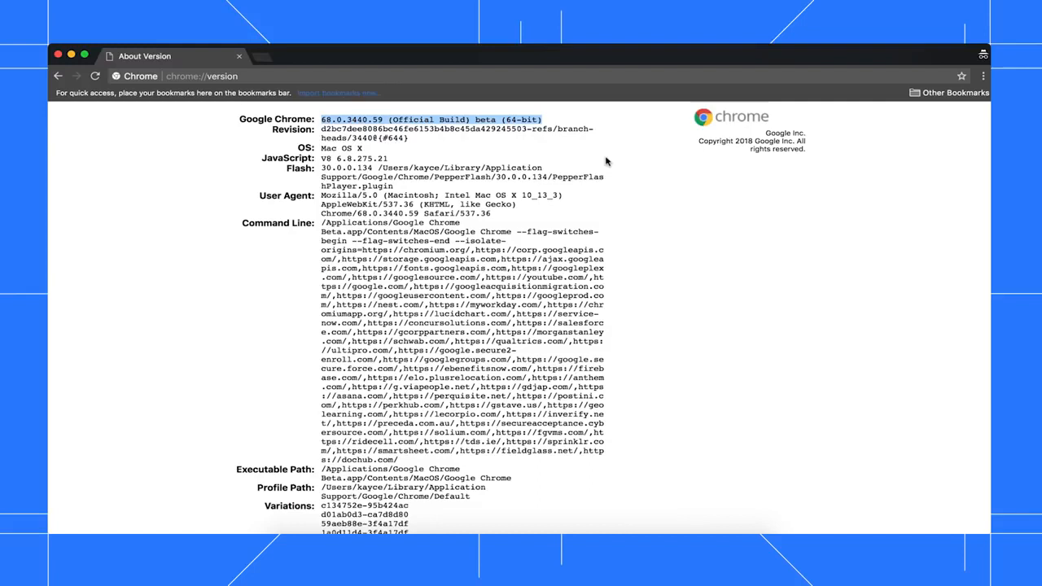
# Step: Open the Glitch project at glitch.com/edit/#!/tony and remix it into an editable copy
pyautogui.click(347, 79)
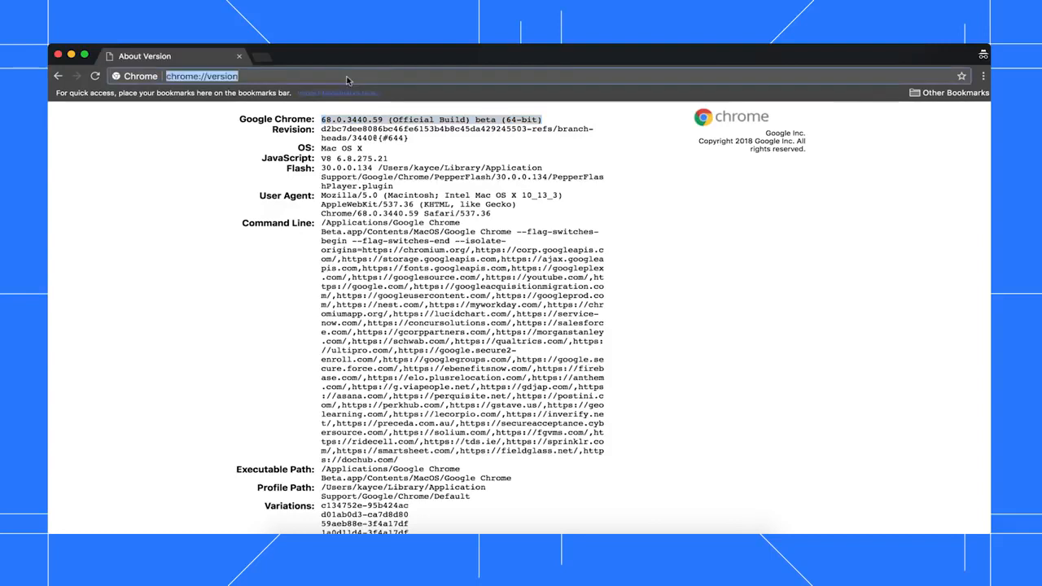
pyautogui.write('glit')
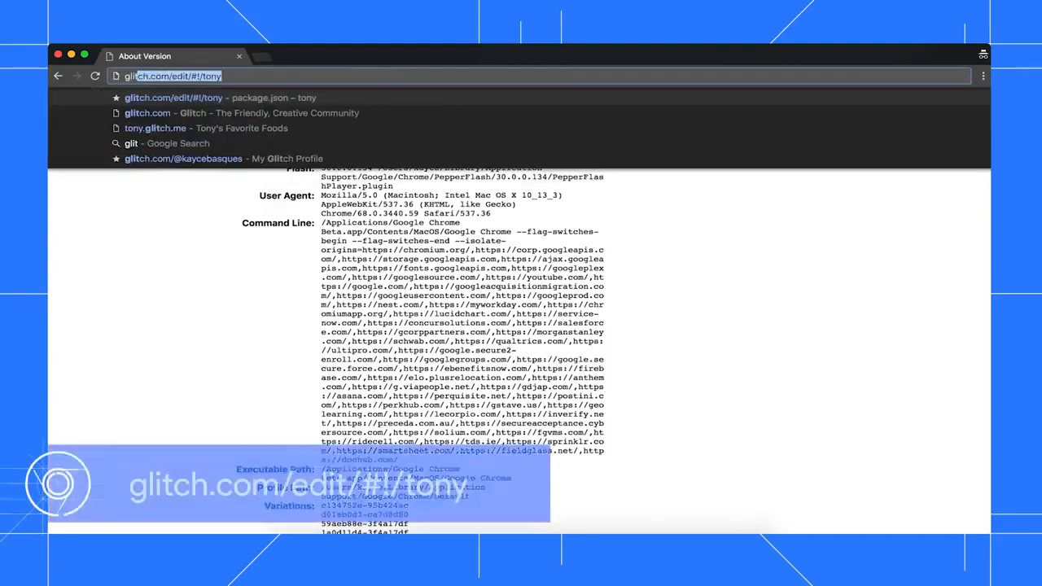
pyautogui.press('Return')
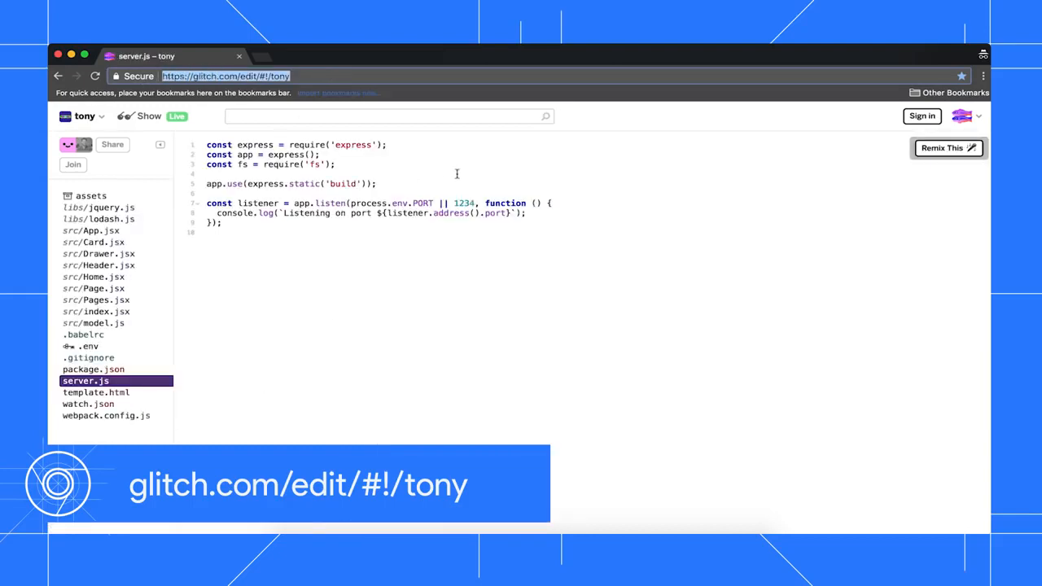
pyautogui.click(81, 116)
pyautogui.click(109, 234)
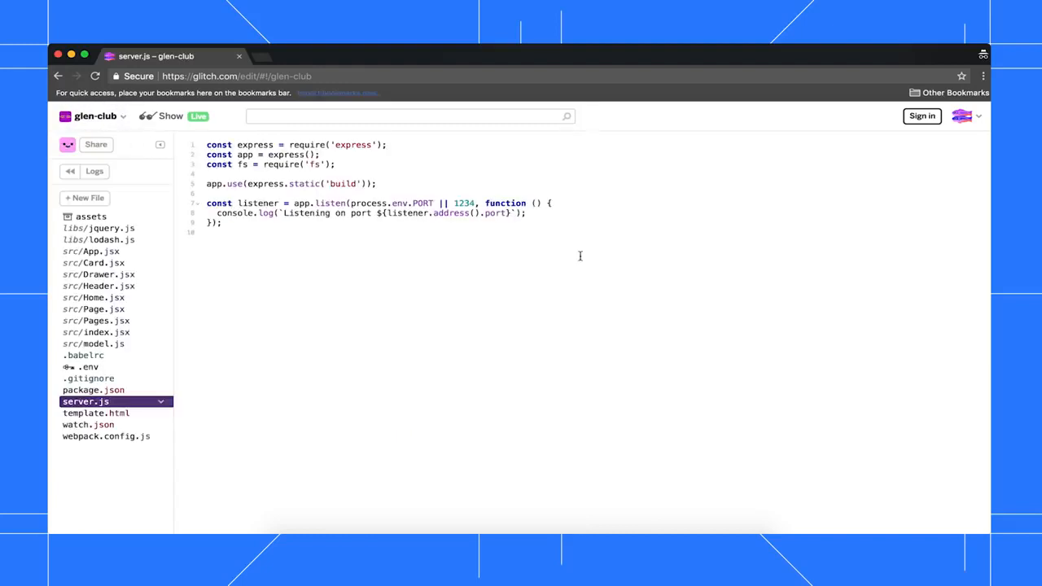
# Step: Show the remixed project's live app and open the DevTools Console beside it, widened and with enlarged text
pyautogui.click(169, 120)
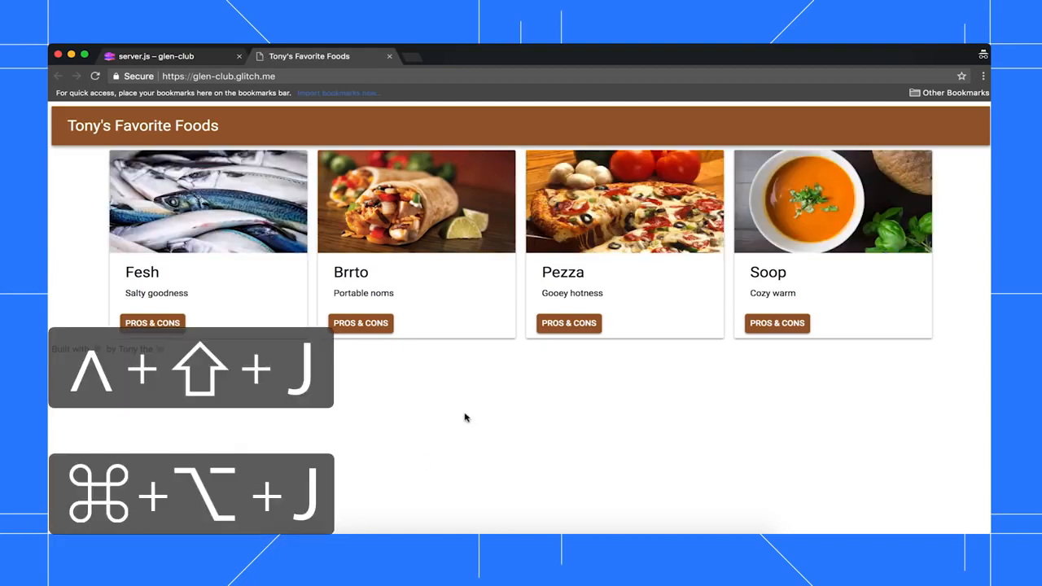
pyautogui.press('super+alt+j')
pyautogui.moveTo(649, 349); pyautogui.dragTo(511, 360)
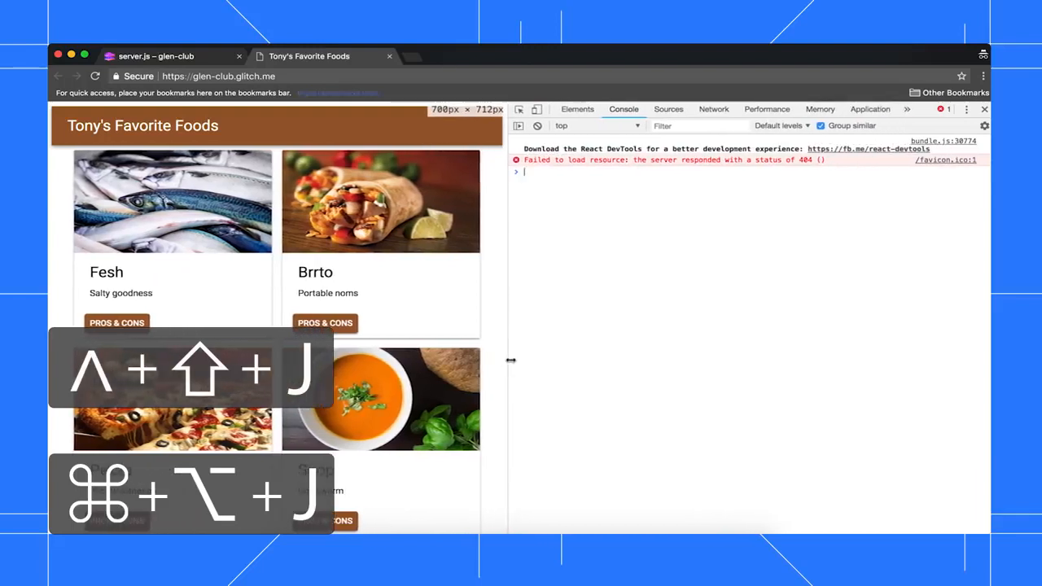
pyautogui.press('super+equal')
pyautogui.press('super+equal')
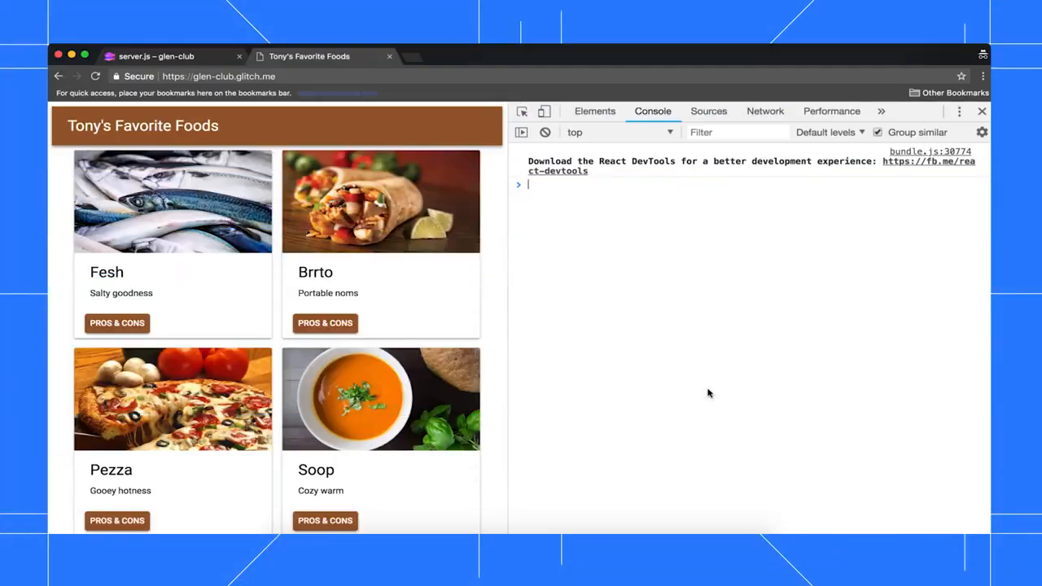
# Step: Run a mobile Performance audit of the app with Simulated Fast 3G, 4x CPU Slowdown and Clear storage enabled
pyautogui.click(882, 111)
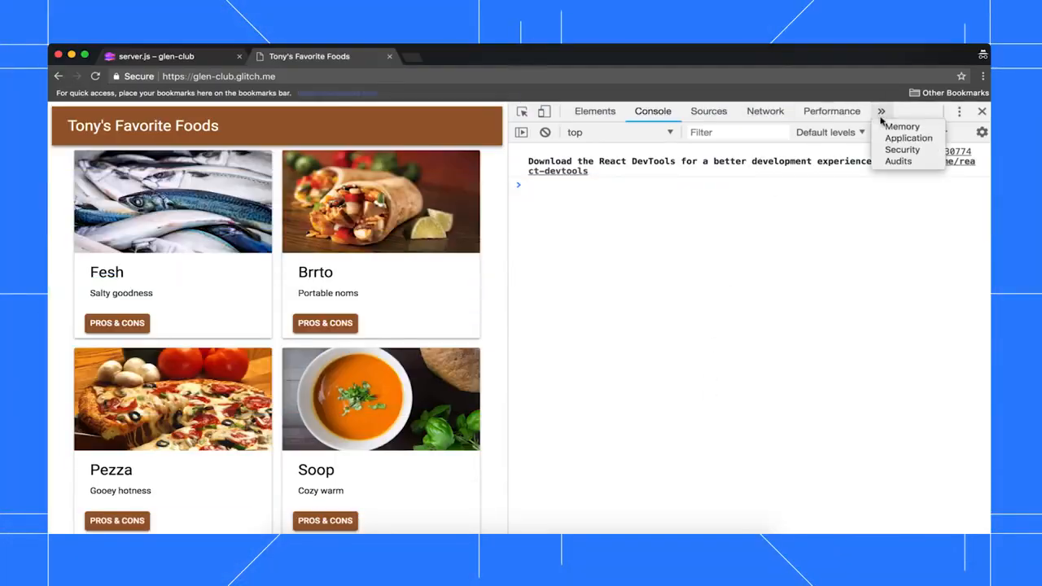
pyautogui.click(895, 160)
pyautogui.scroll(-1, 900, 337)
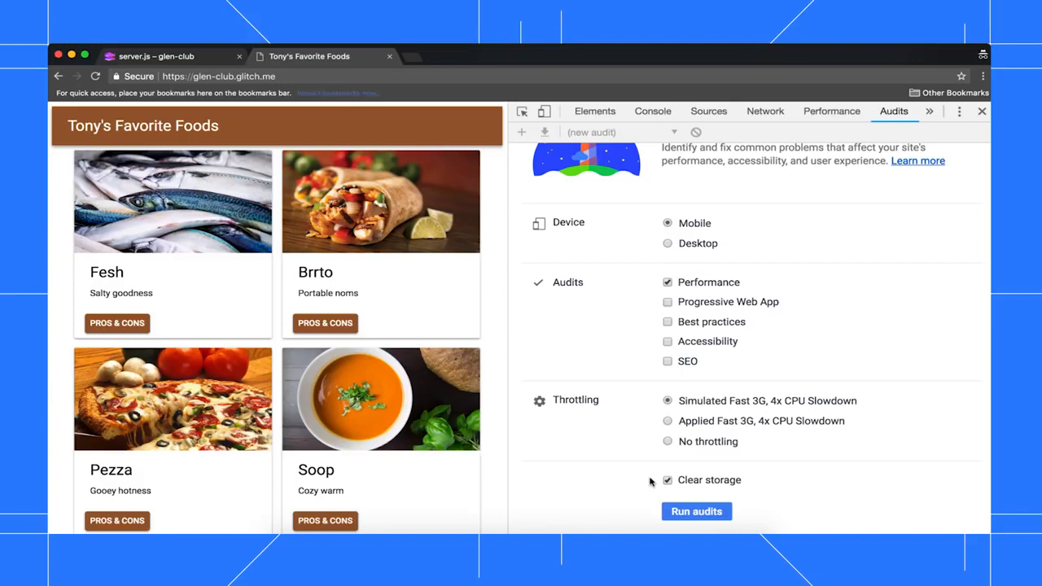
pyautogui.click(720, 514)
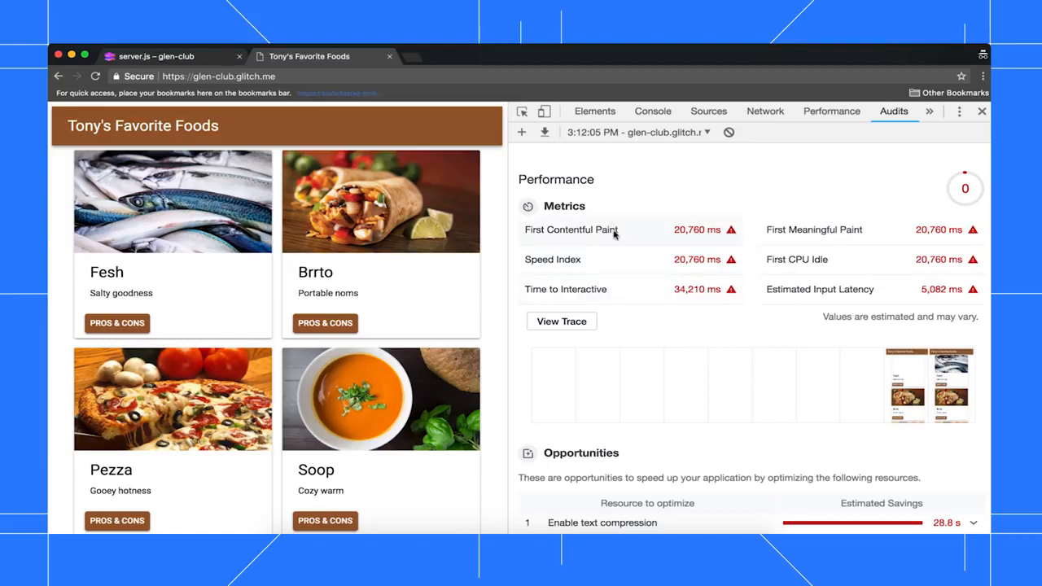
# Step: Review the audit report's First Contentful Paint and Time to Interactive descriptions, then its Opportunities and Diagnostics sections
pyautogui.moveTo(634, 234)
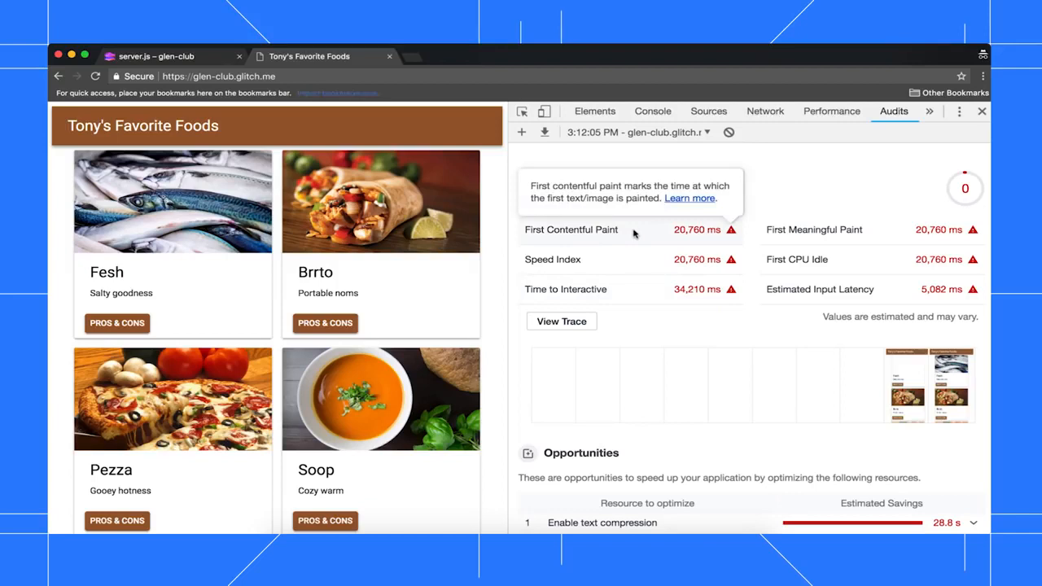
pyautogui.moveTo(627, 298)
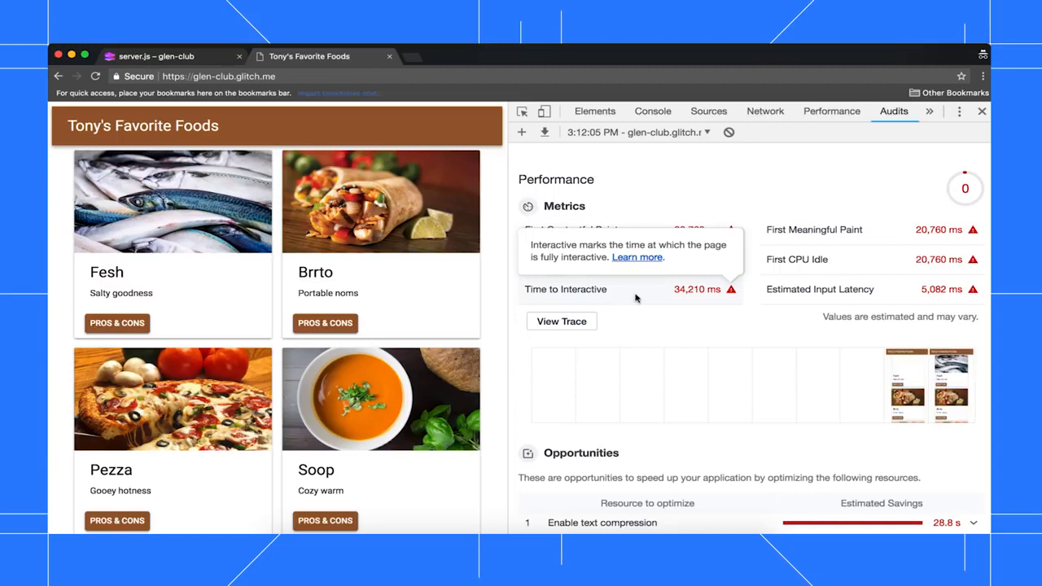
pyautogui.scroll(-2, 691, 323)
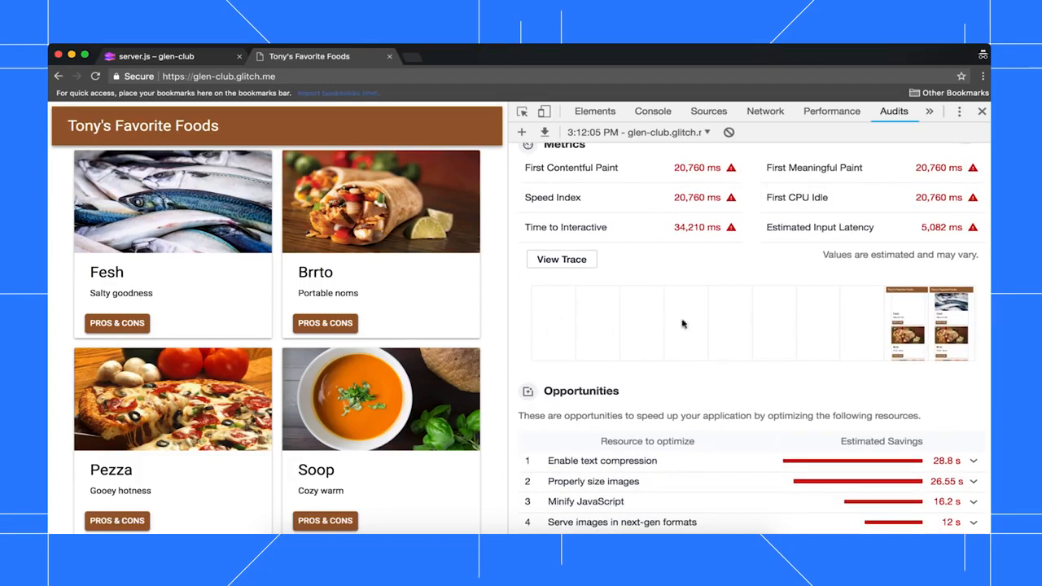
pyautogui.scroll(-4, 826, 322)
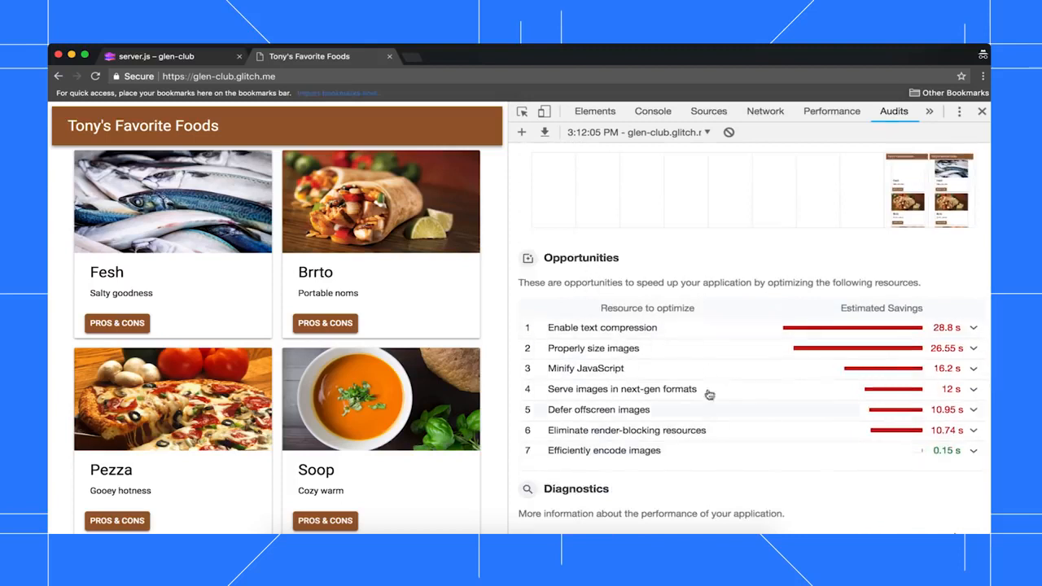
pyautogui.scroll(-3, 714, 333)
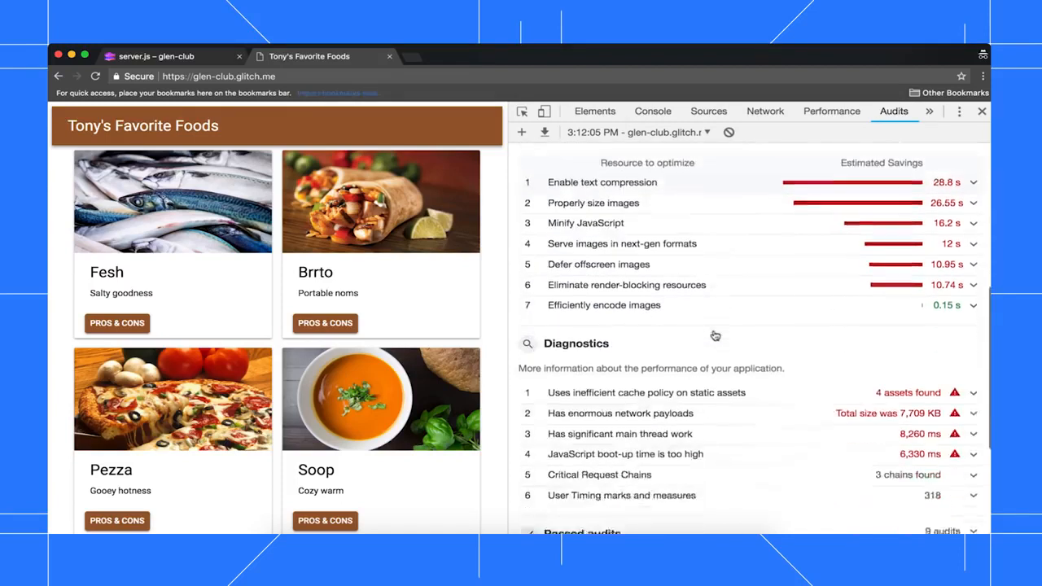
pyautogui.scroll(-3, 715, 335)
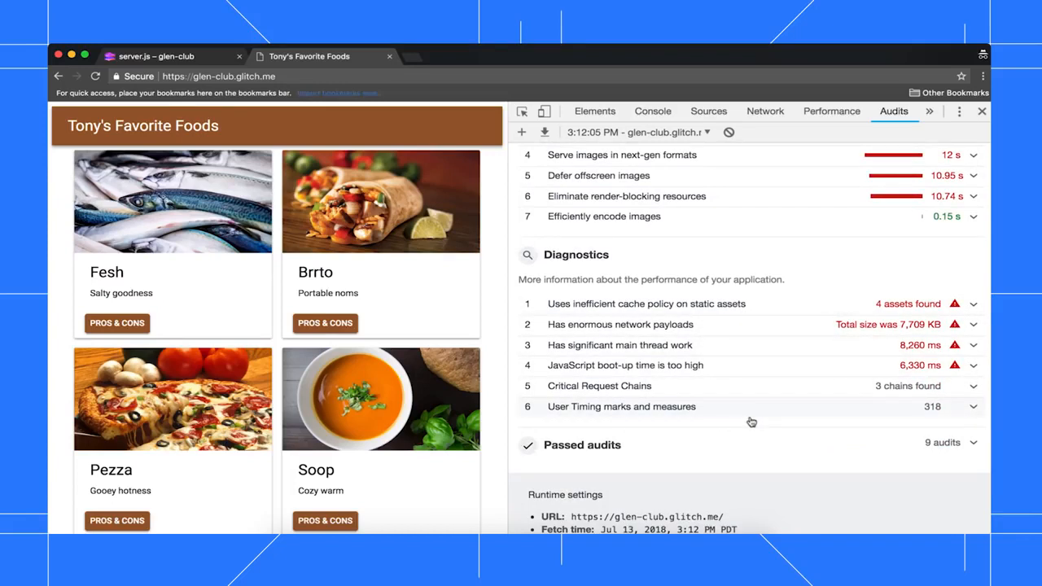
# Step: Expand the report's Passed audits and the details of the Enable text compression opportunity
pyautogui.click(607, 448)
pyautogui.scroll(-5, 730, 414)
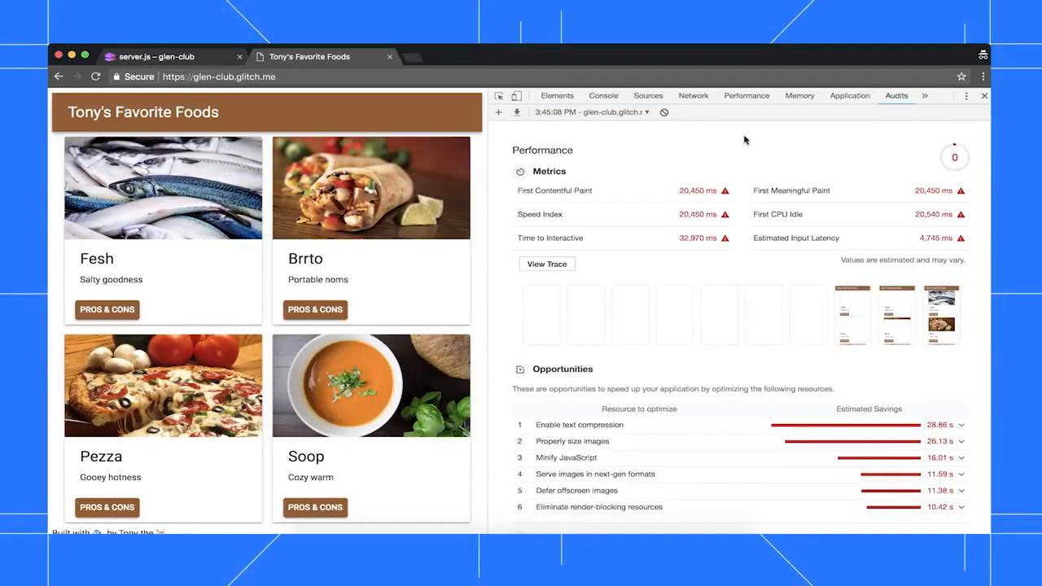
pyautogui.click(656, 425)
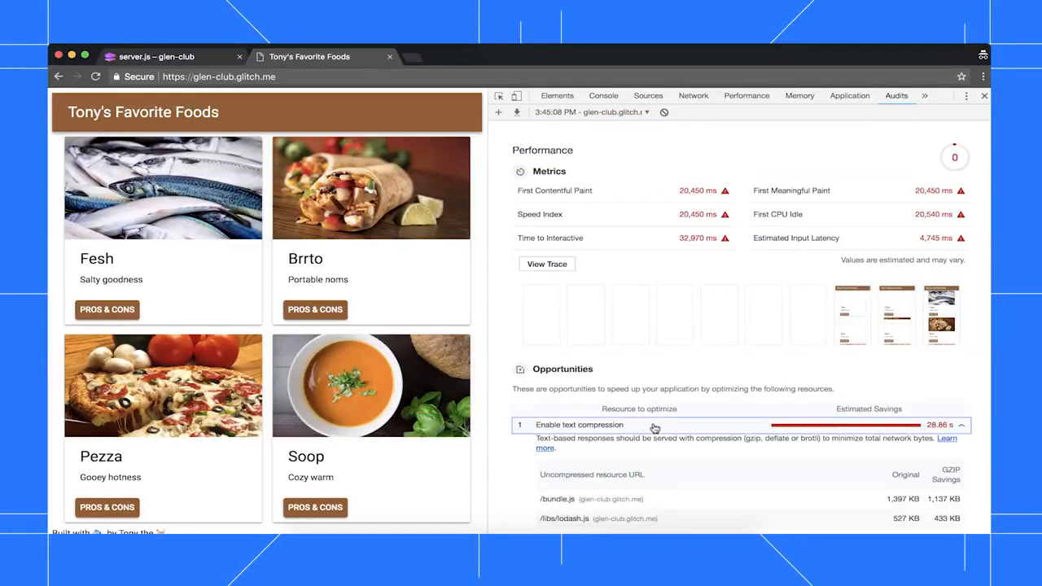
pyautogui.scroll(-2, 654, 429)
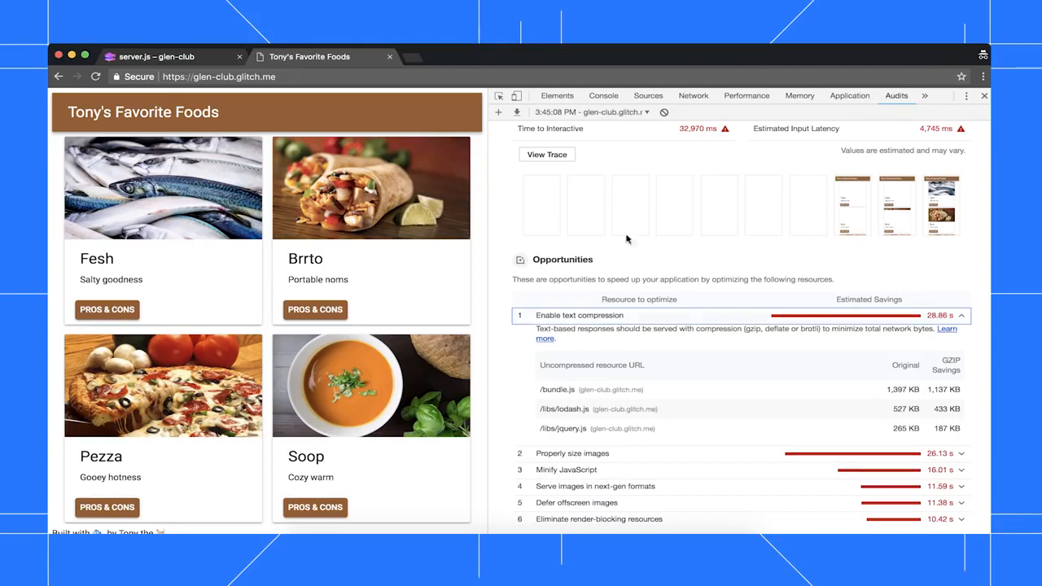
# Step: Record the app's network requests during a hard reload with an emptied cache
pyautogui.click(694, 95)
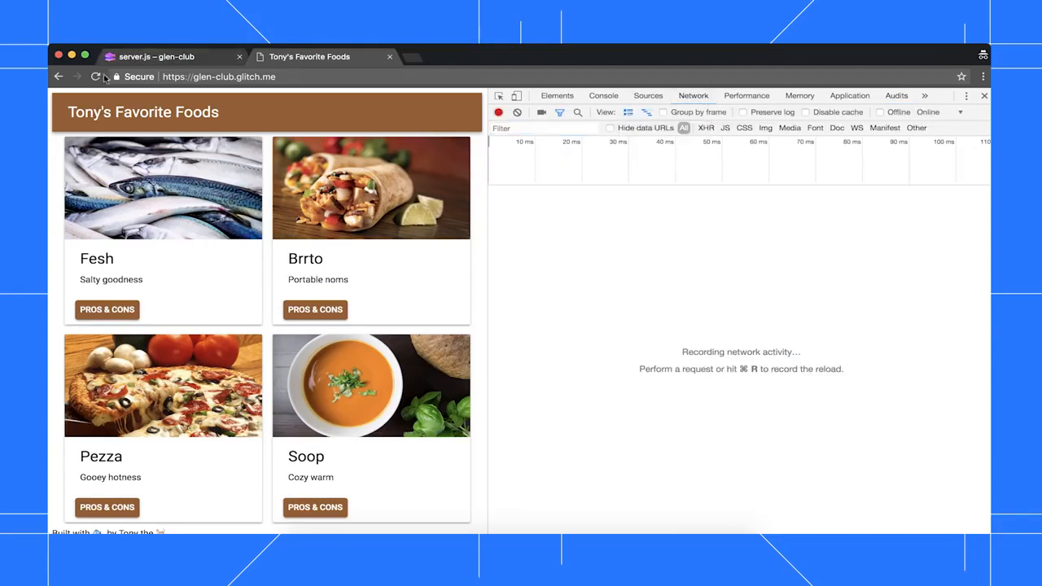
pyautogui.rightClick(96, 77)
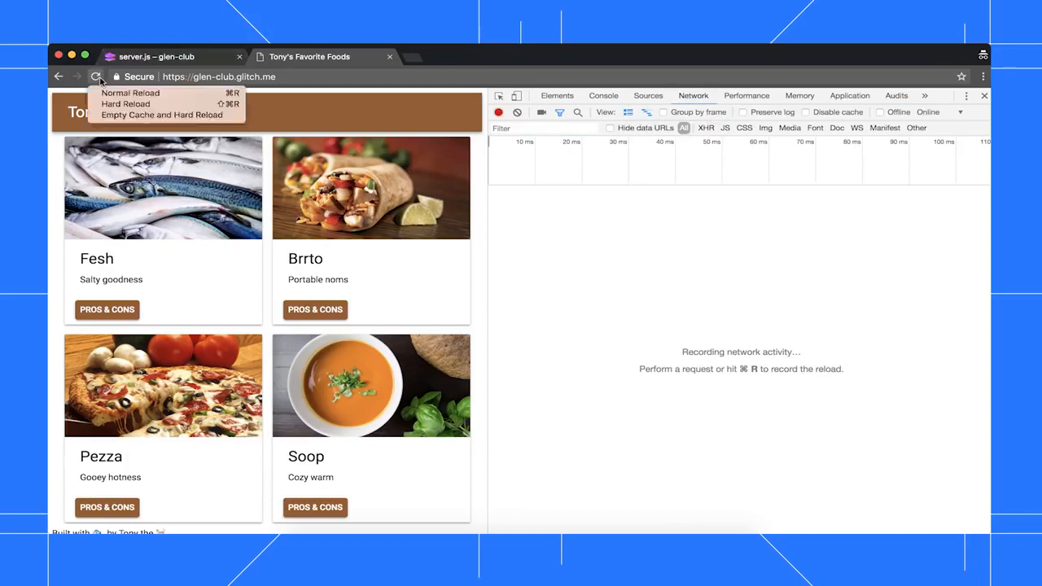
pyautogui.click(183, 116)
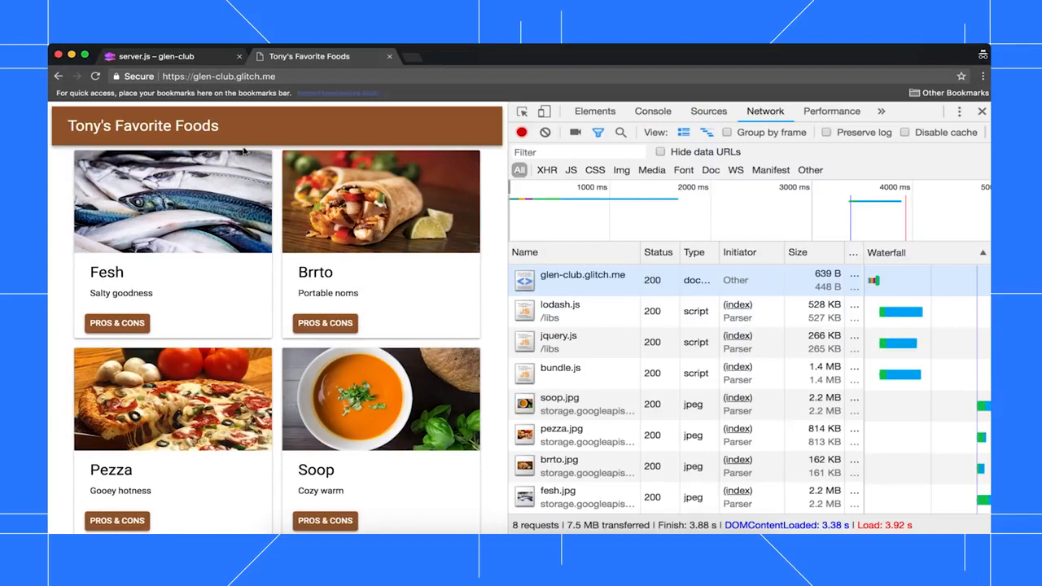
# Step: In server.js, require the 'compression' module and add app.use(compression()); before the express.static('build') line
pyautogui.click(202, 59)
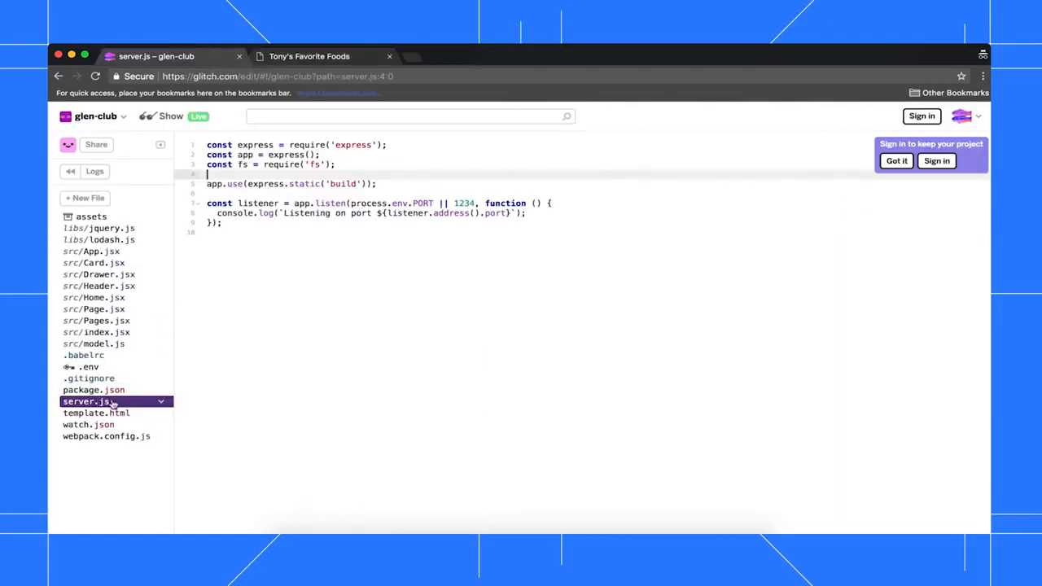
pyautogui.write("const compression = require('compression');  app.use(compression());")
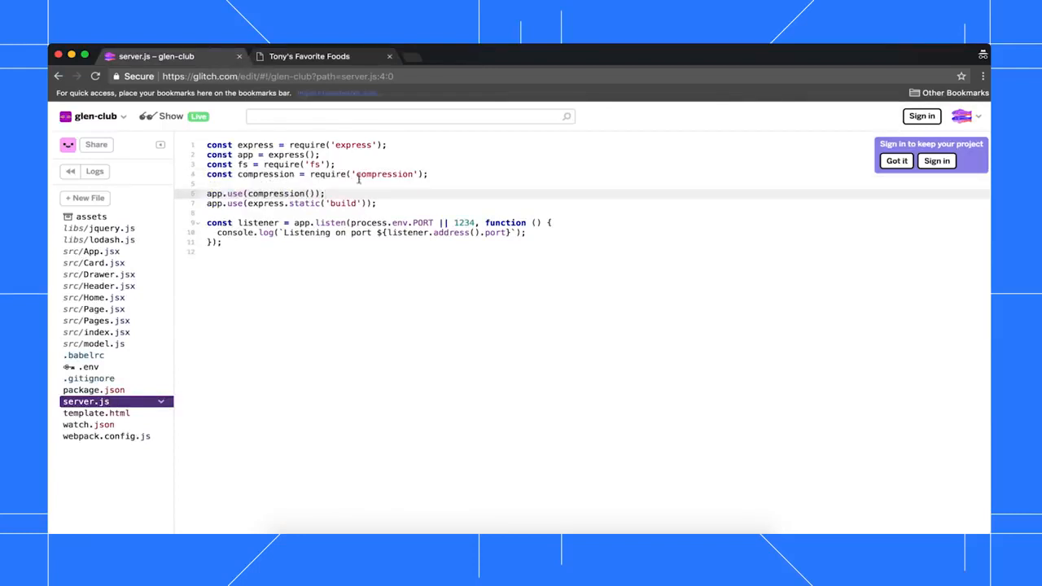
pyautogui.moveTo(429, 175); pyautogui.dragTo(263, 173)
pyautogui.moveTo(325, 194); pyautogui.dragTo(232, 193)
pyautogui.moveTo(396, 205); pyautogui.dragTo(244, 203)
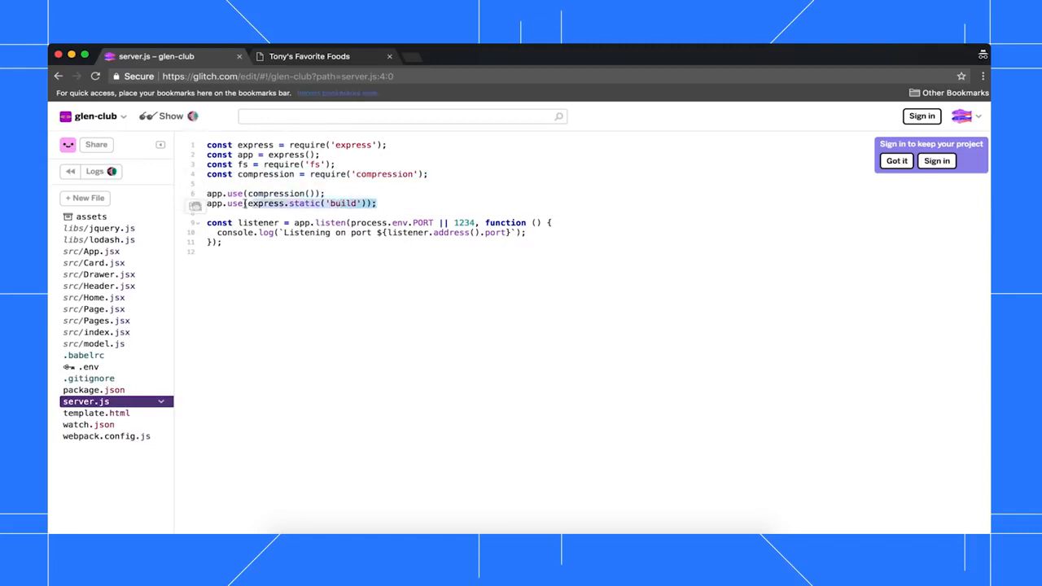
pyautogui.click(412, 203)
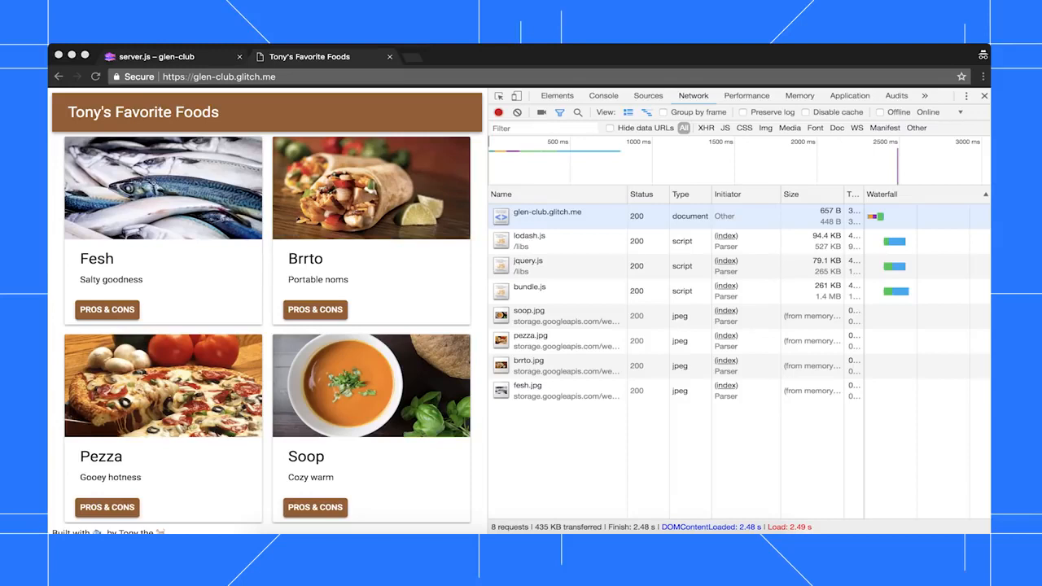
# Step: Empty the cache and hard reload the app to check the resource sizes with compression enabled
pyautogui.rightClick(96, 77)
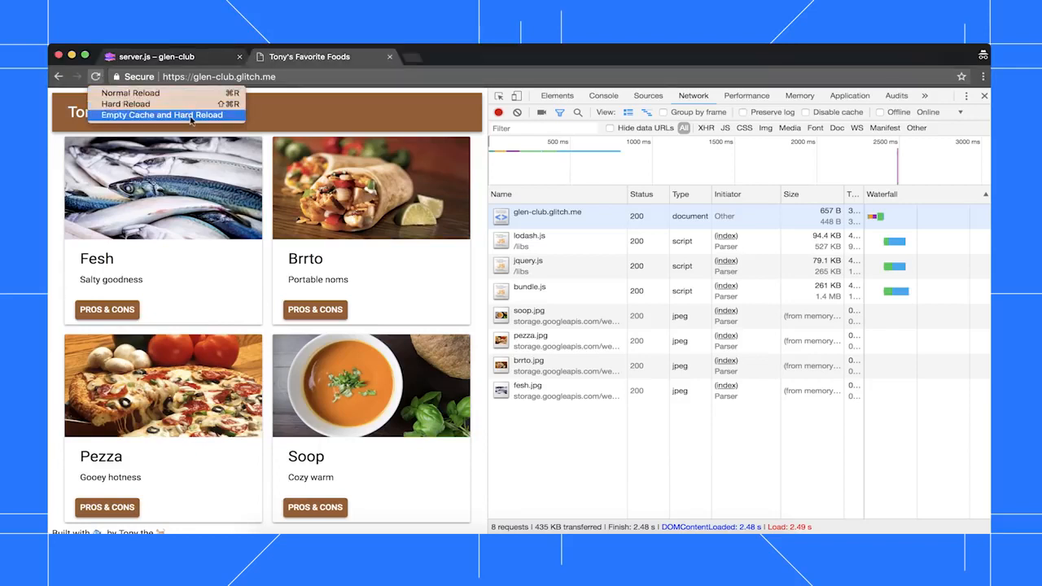
pyautogui.click(191, 116)
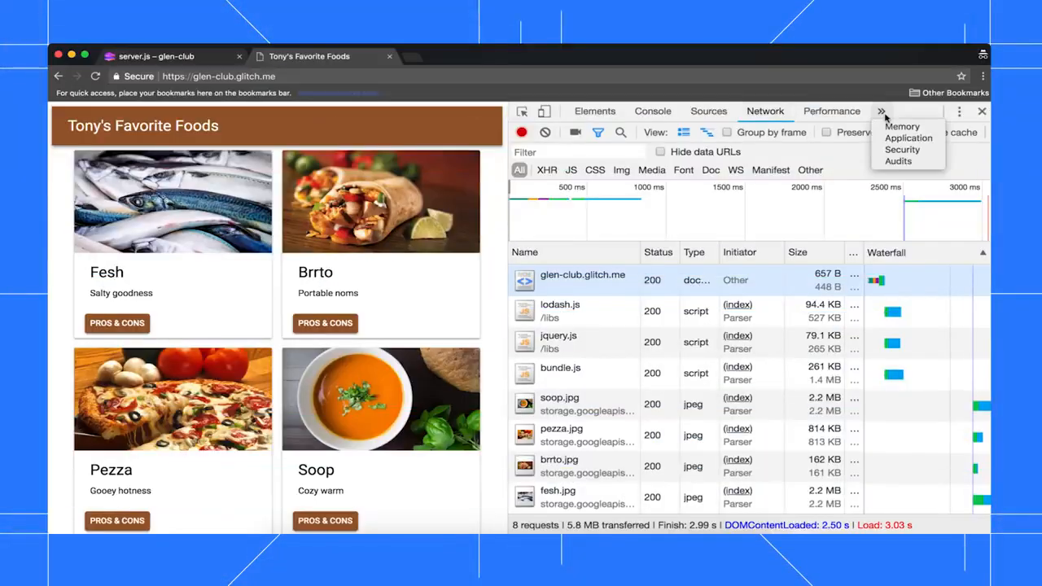
# Step: Run a new mobile Performance audit with Clear storage enabled and expand its Properly size images opportunity
pyautogui.click(931, 165)
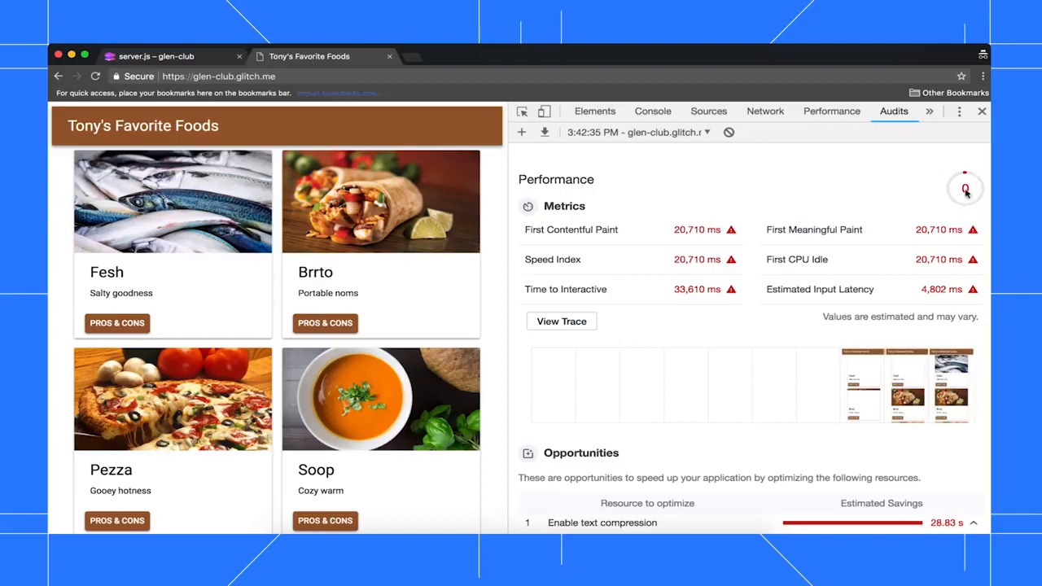
pyautogui.click(520, 133)
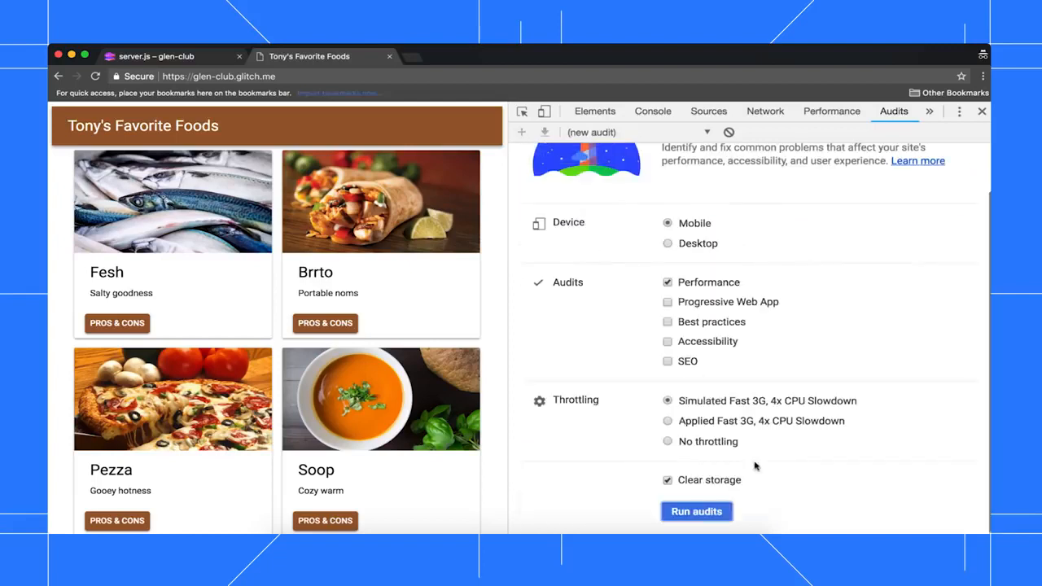
pyautogui.click(706, 510)
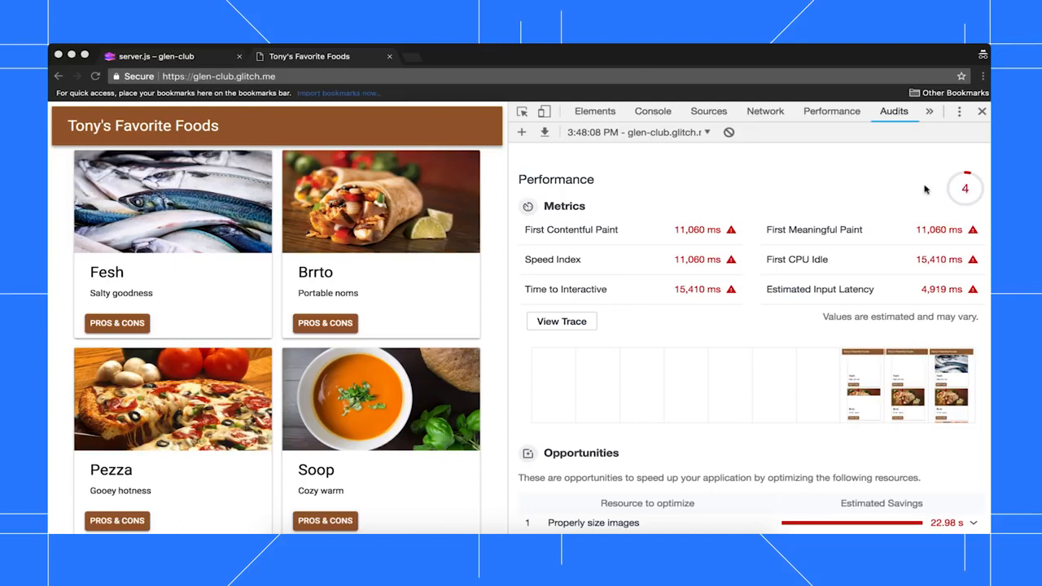
pyautogui.scroll(-5, 826, 187)
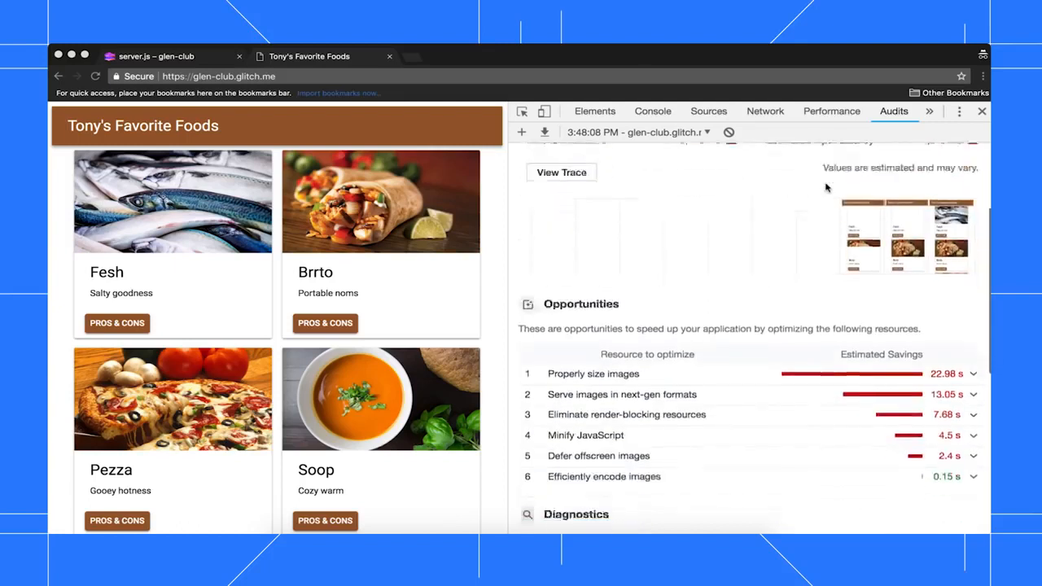
pyautogui.click(641, 306)
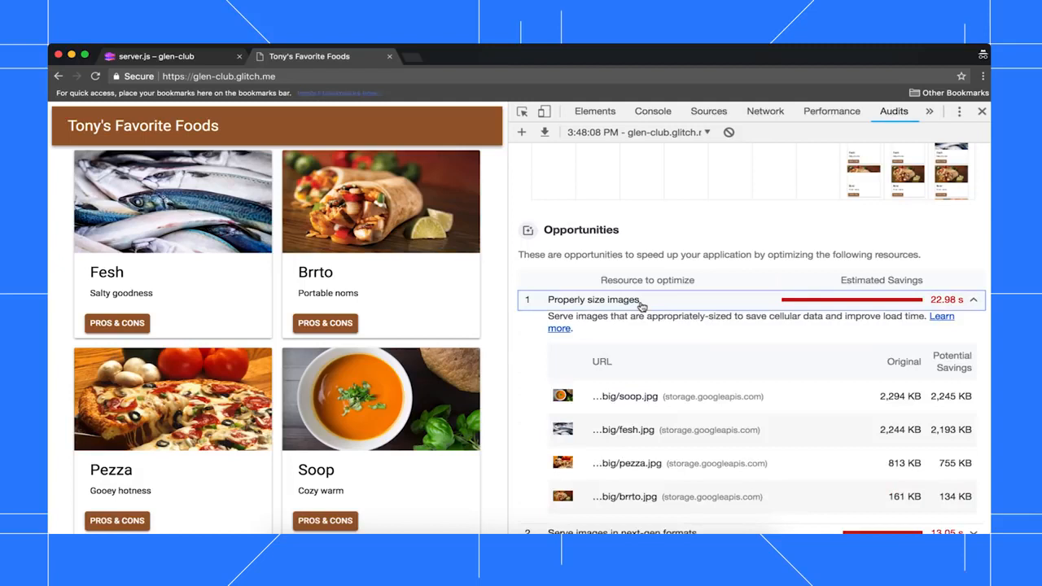
# Step: In the Glitch project's src/model.js, set the dir constant to 'small'
pyautogui.click(194, 60)
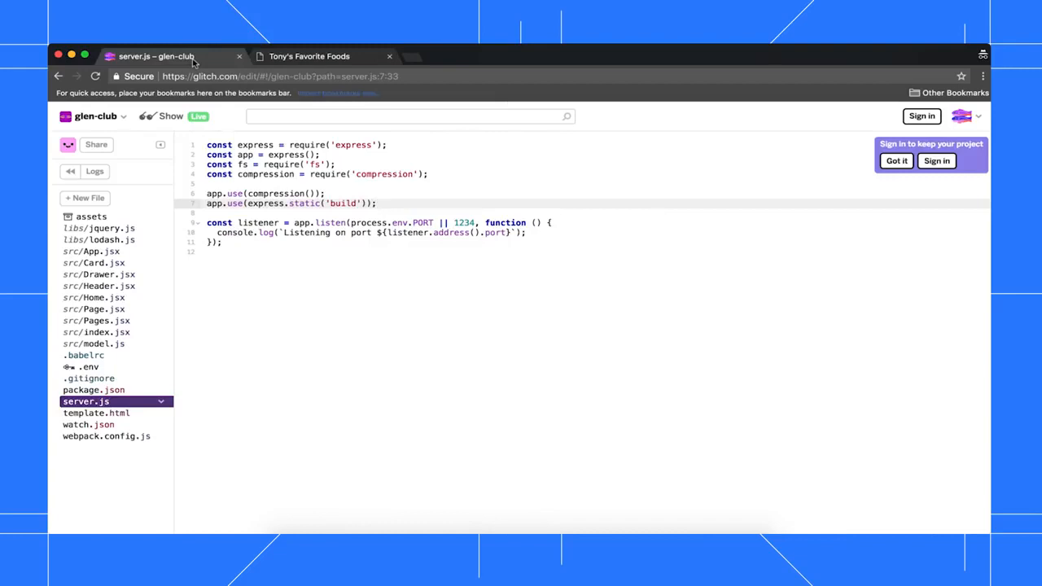
pyautogui.click(110, 344)
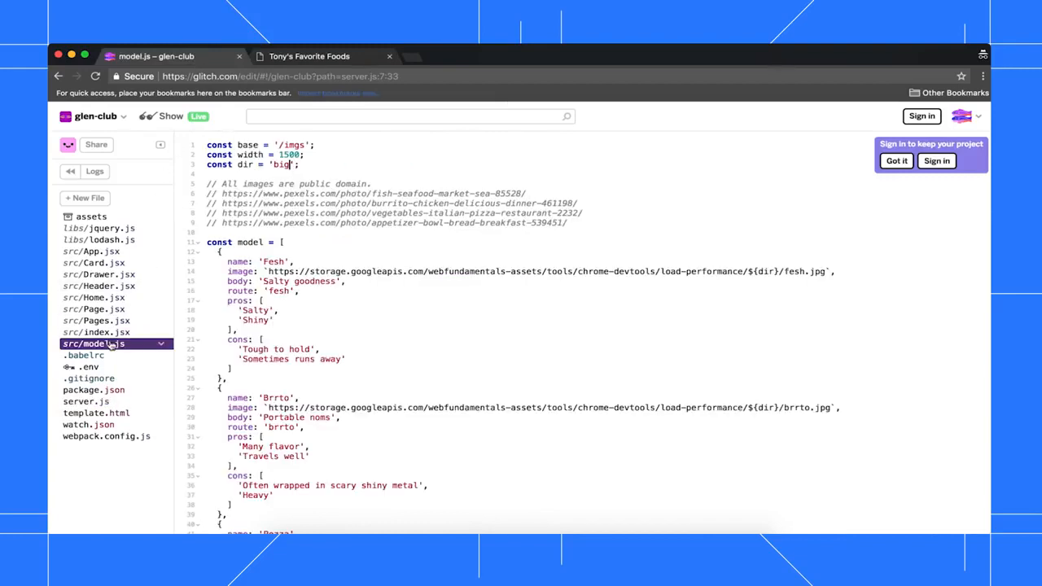
pyautogui.doubleClick(281, 165)
pyautogui.write('small')
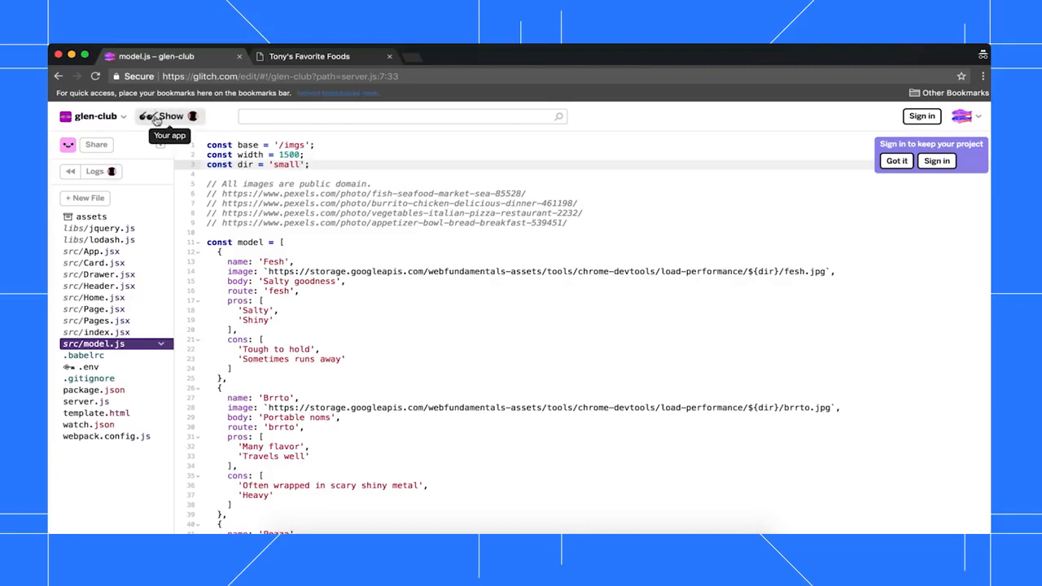